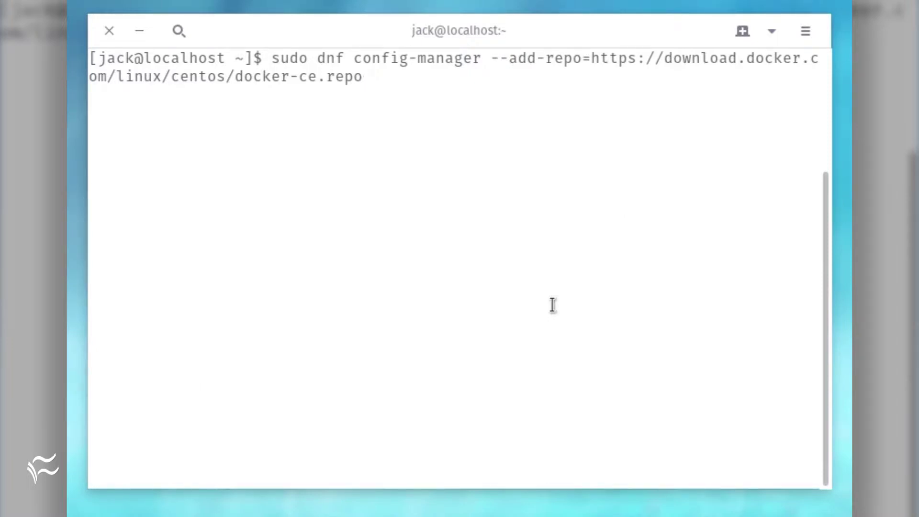
Step: Add the download.docker.com Docker CE repository via dnf config-manager, authenticating with sudo
{"action": "key", "text": "Return"}
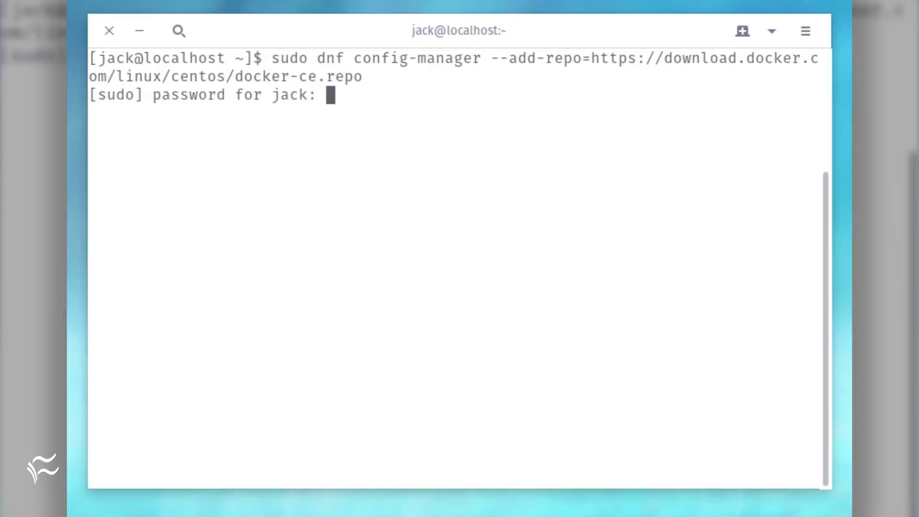
{"action": "key", "text": "Return"}
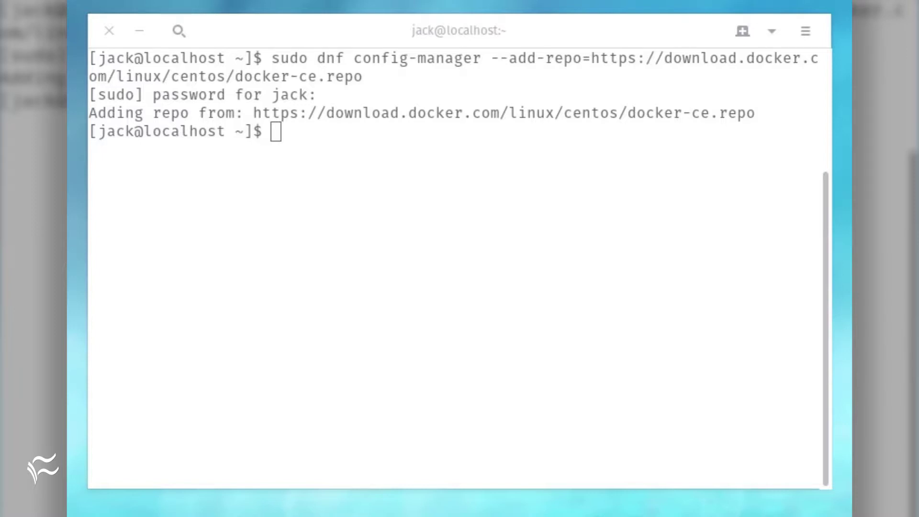
{"action": "left_click", "coordinate": [683, 250]}
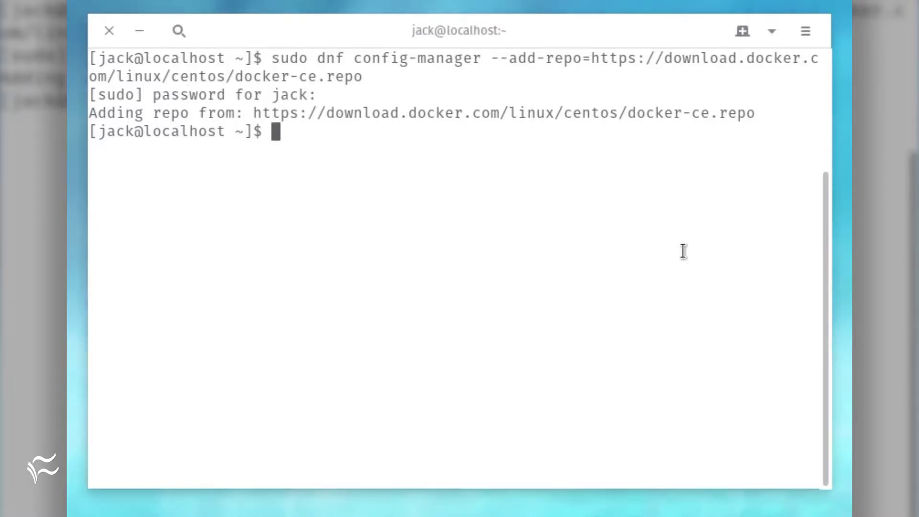
{"action": "type", "text": "dnf list docker-ce --showduplicates | sort -r"}
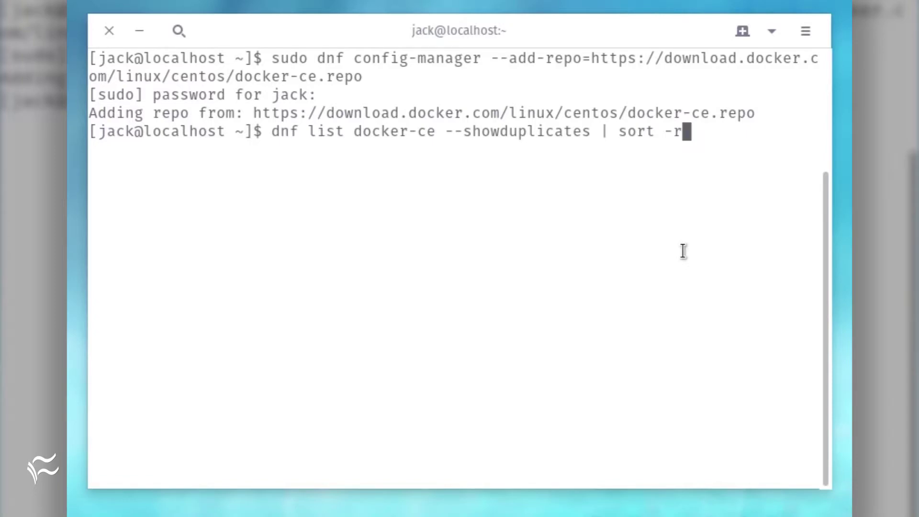
Step: List all docker-ce versions with dnf list --showduplicates, sorted newest first
{"action": "key", "text": "Return"}
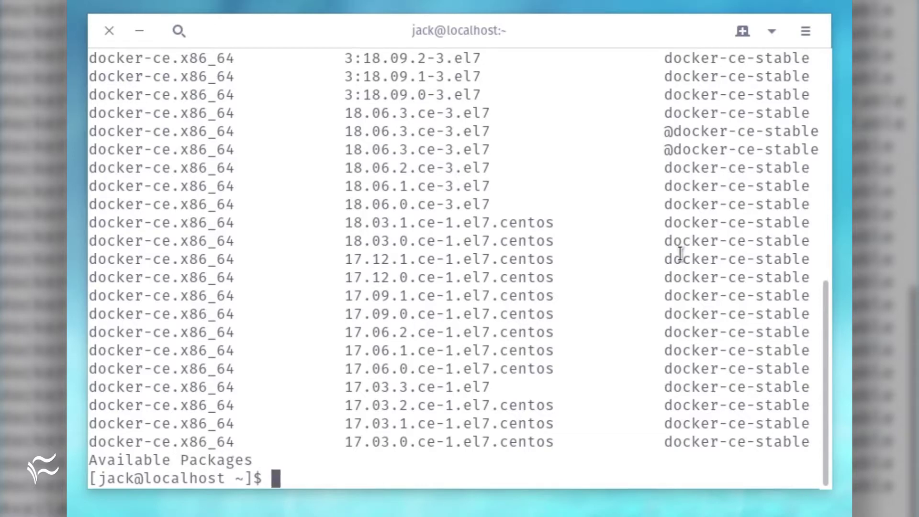
{"action": "scroll", "coordinate": [687, 267], "scroll_direction": "up", "scroll_amount": 2}
{"action": "scroll", "coordinate": [687, 272], "scroll_direction": "up", "scroll_amount": 1}
{"action": "scroll", "coordinate": [687, 271], "scroll_direction": "up", "scroll_amount": 2}
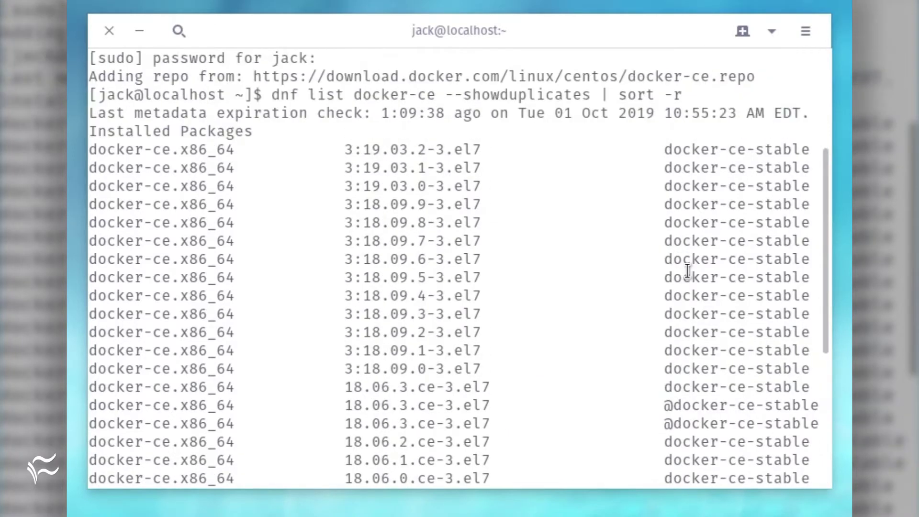
{"action": "scroll", "coordinate": [687, 271], "scroll_direction": "down", "scroll_amount": 1}
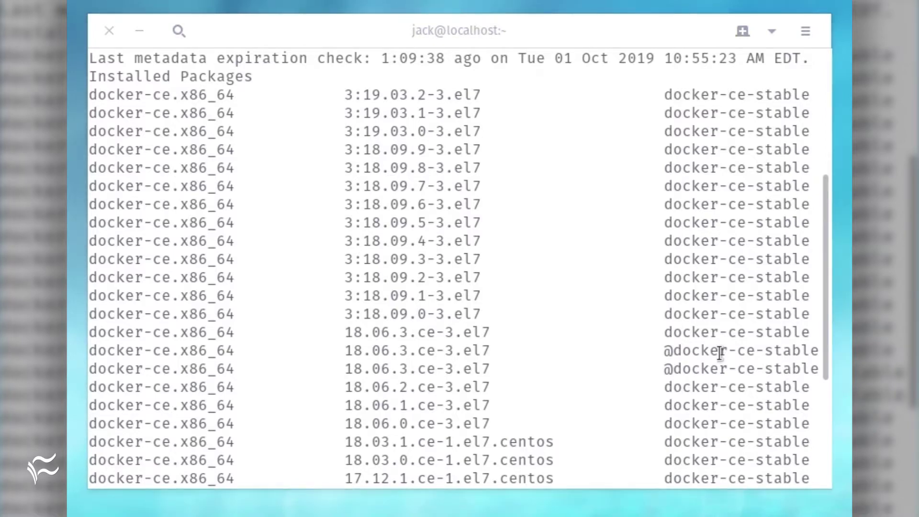
{"action": "scroll", "coordinate": [554, 338], "scroll_direction": "down", "scroll_amount": 4}
{"action": "type", "text": "sudo dnf install docker-ce-3:18.09.1-3.el7"}
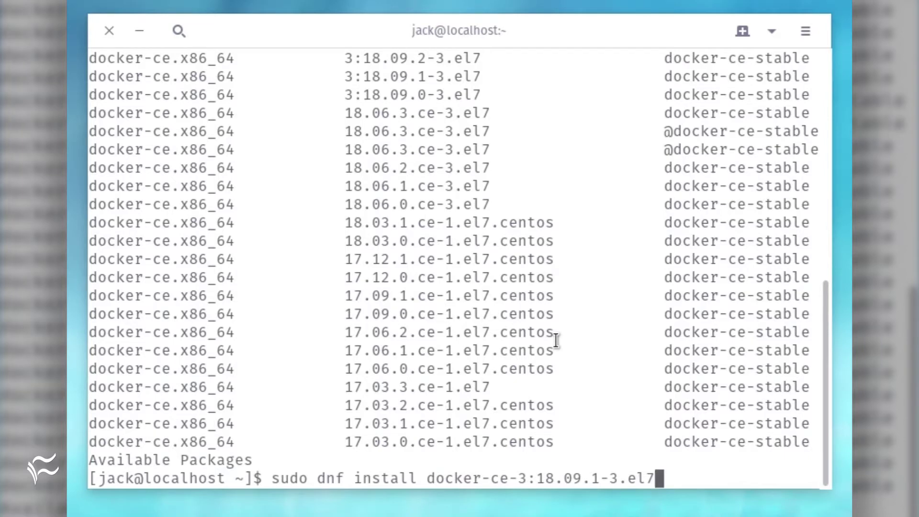
Step: Install docker-ce-3:18.09.1-3.el7, confirm with y, and check that docker -v reports 19.03.3
{"action": "key", "text": "Return"}
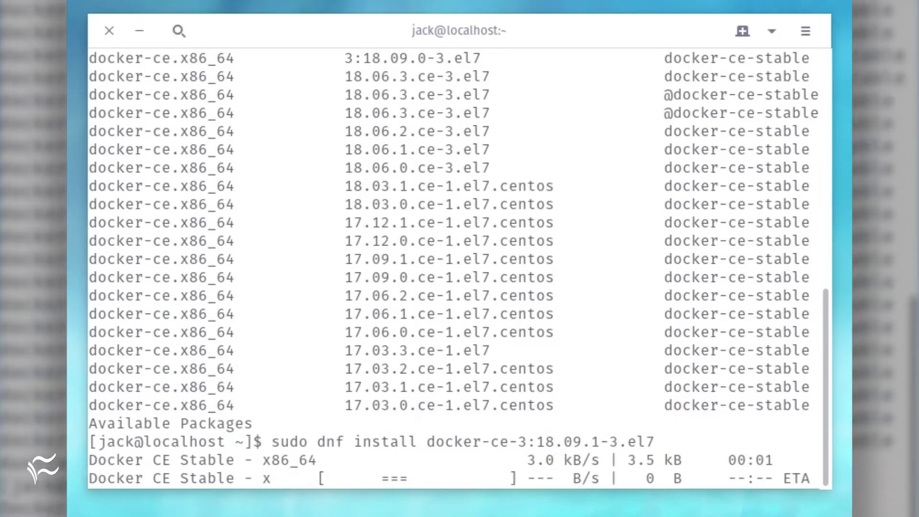
{"action": "type", "text": "y"}
{"action": "key", "text": "Return"}
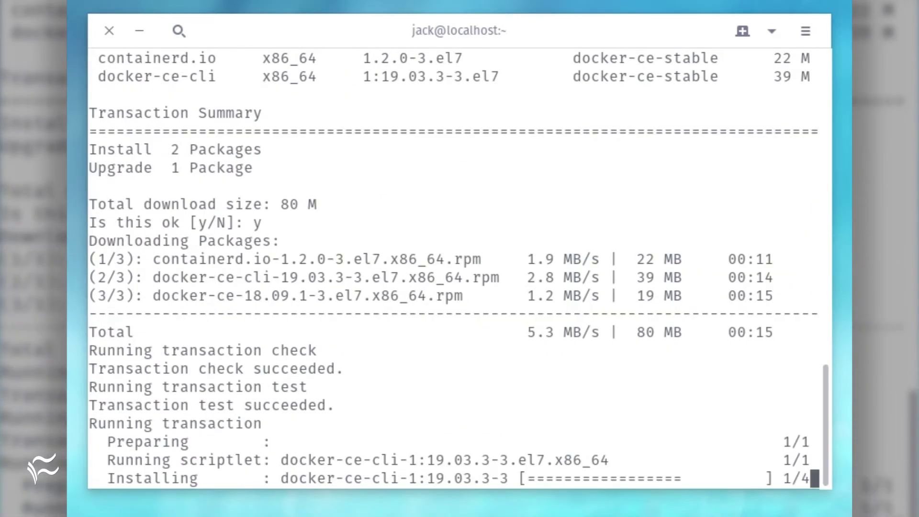
{"action": "type", "text": "docker -v"}
{"action": "key", "text": "Return"}
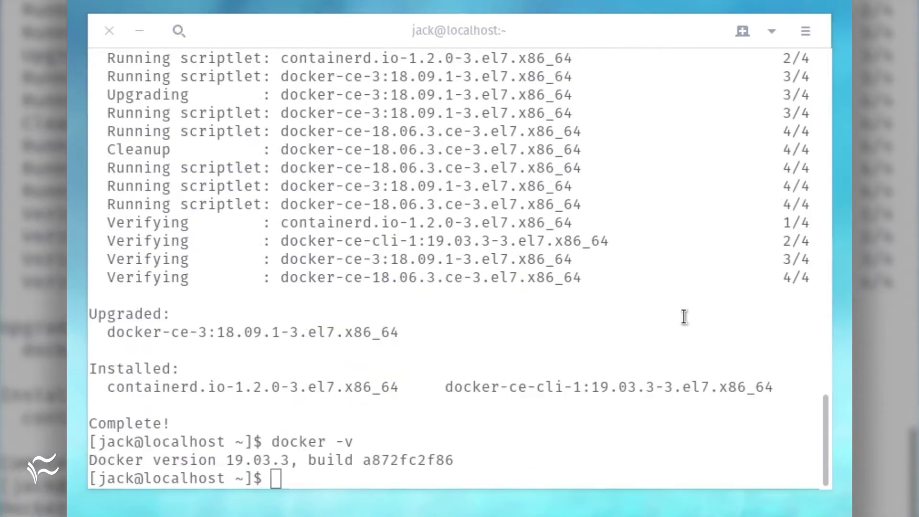
{"action": "left_click", "coordinate": [684, 317]}
{"action": "type", "text": "sudo systemctl disable firewalld"}
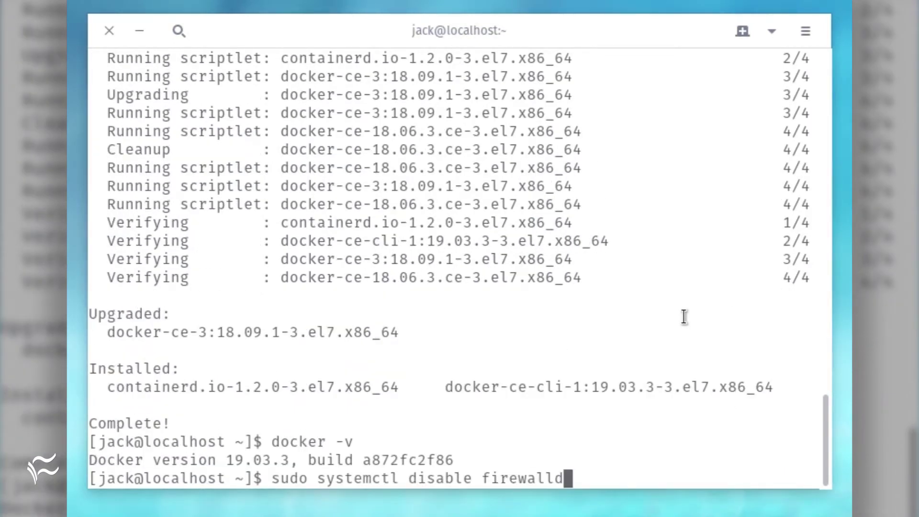
Step: Disable firewalld with sudo systemctl, then enable and start docker using enable --now
{"action": "key", "text": "Return"}
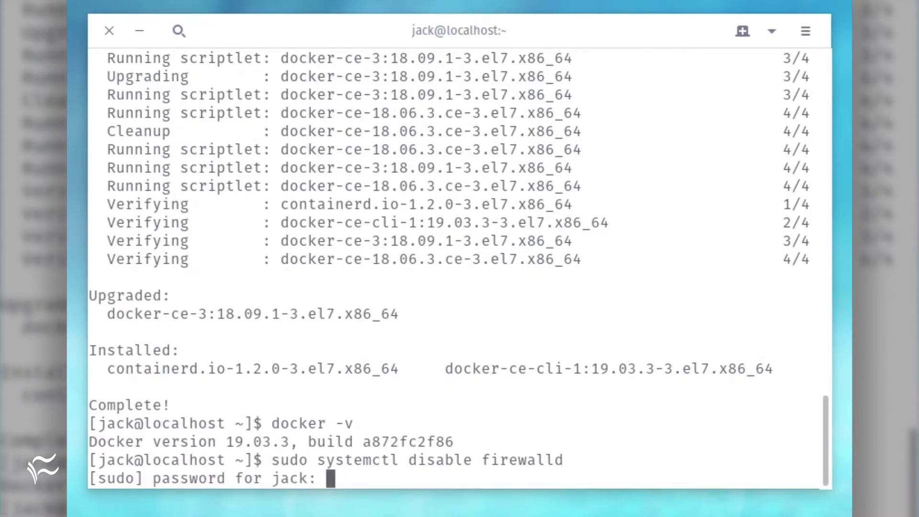
{"action": "key", "text": "Return"}
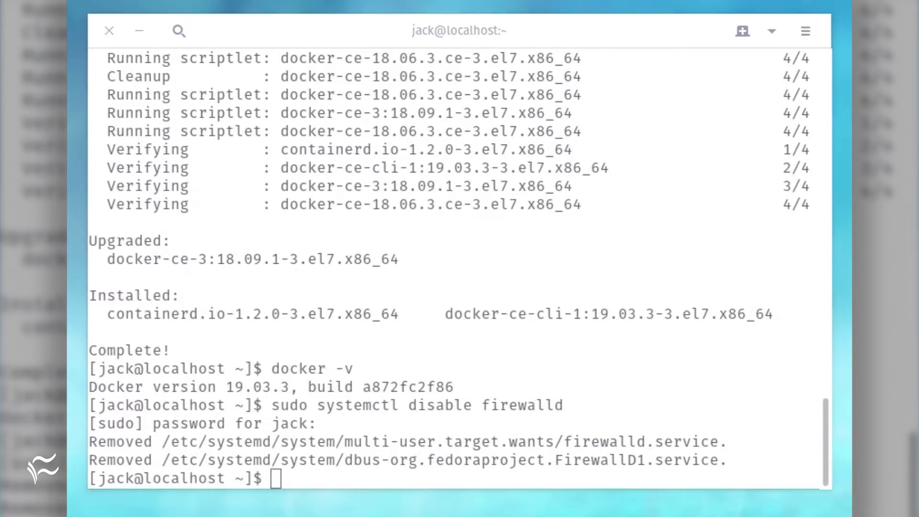
{"action": "left_click", "coordinate": [635, 302]}
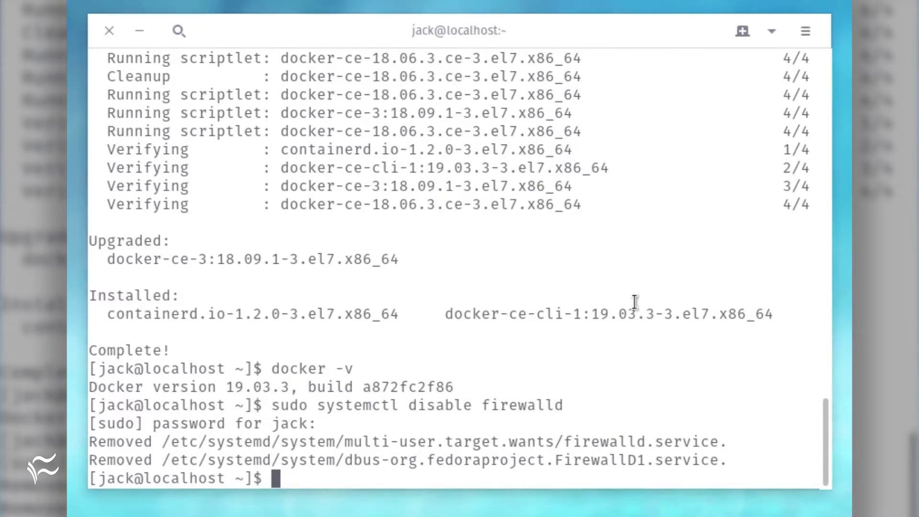
{"action": "type", "text": "sudo systemctl enable --now docker"}
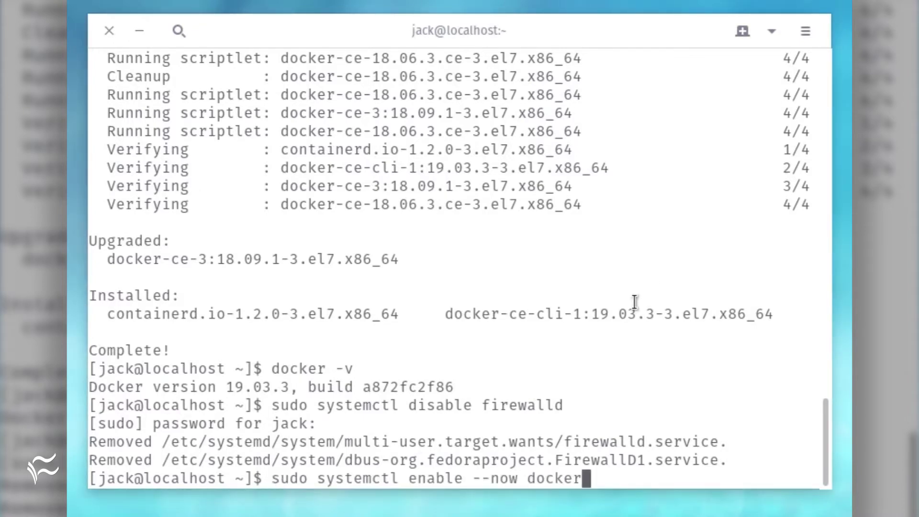
{"action": "key", "text": "Return"}
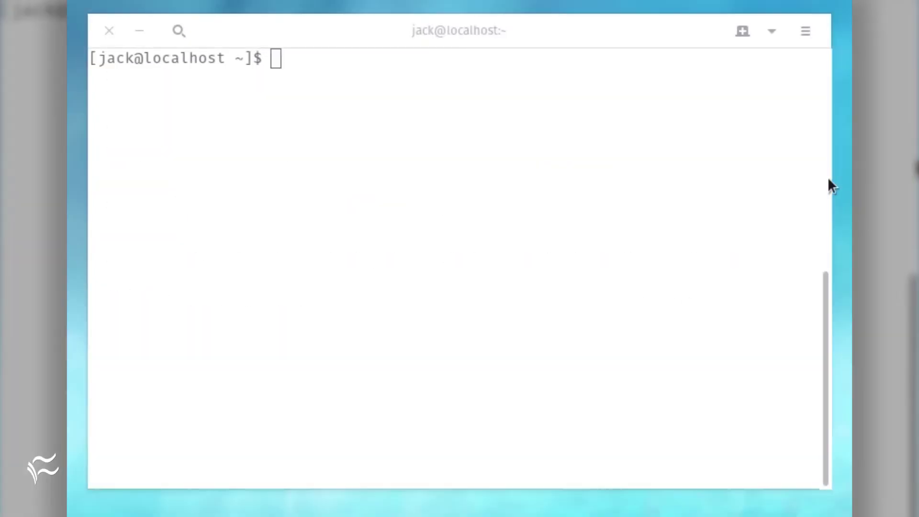
{"action": "left_click", "coordinate": [701, 178]}
{"action": "type", "text": "sudo "}
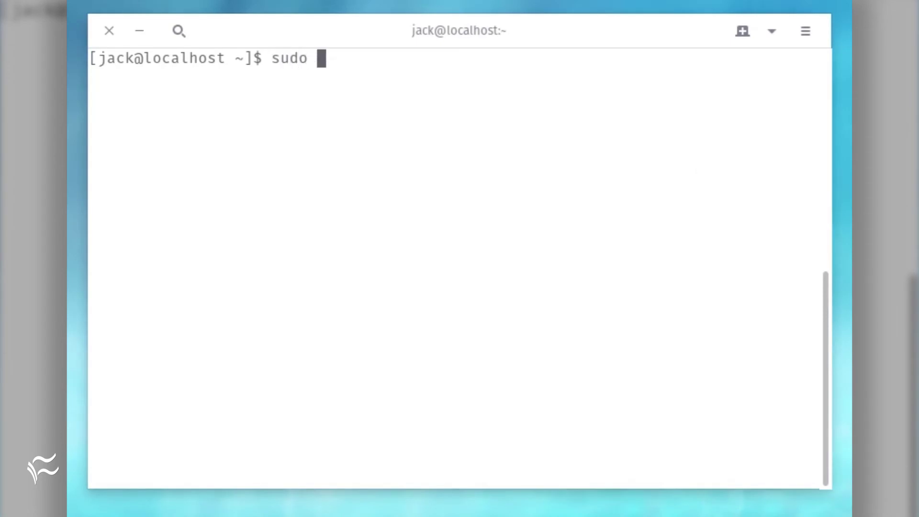
{"action": "type", "text": "usermod -"}
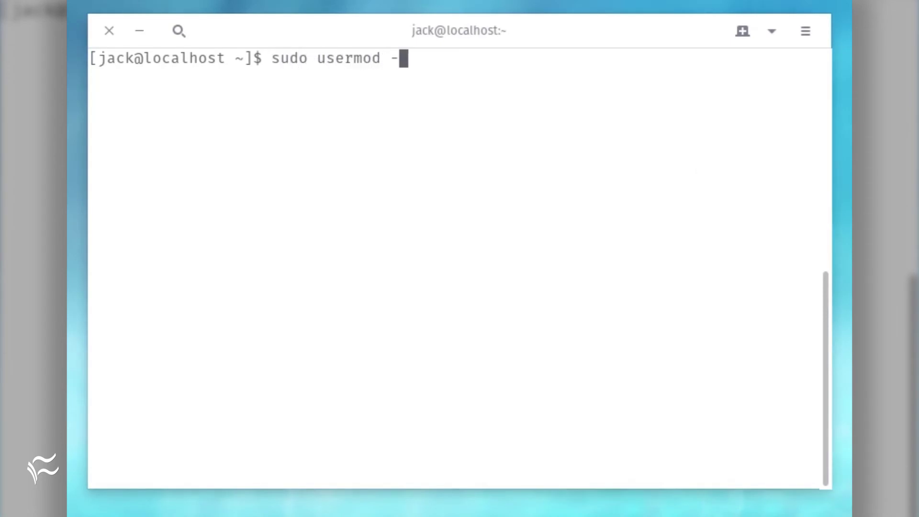
{"action": "type", "text": "aG docker "}
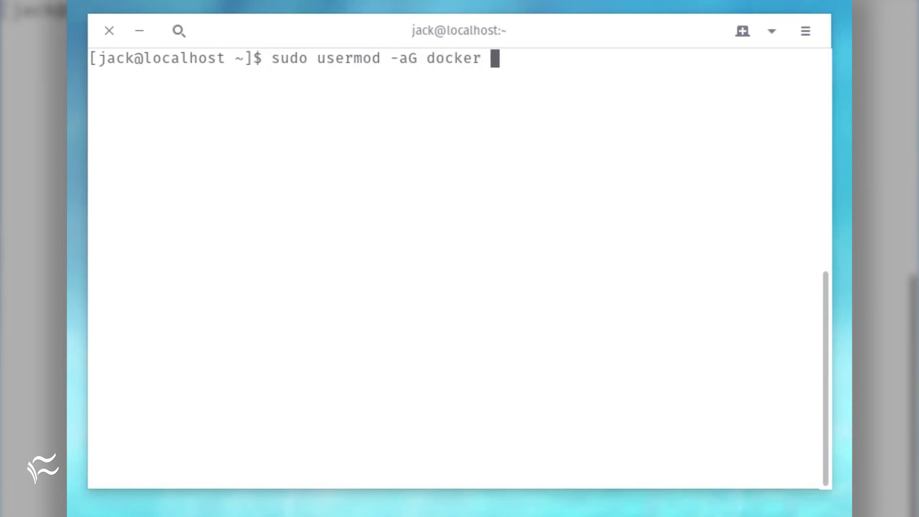
{"action": "type", "text": "$USER"}
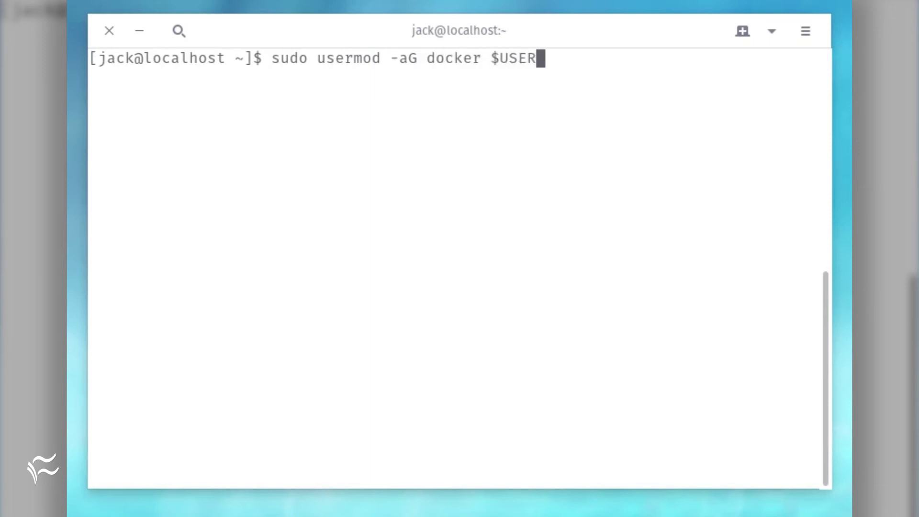
Step: Add $USER to the docker group with sudo usermod -aG docker
{"action": "key", "text": "Return"}
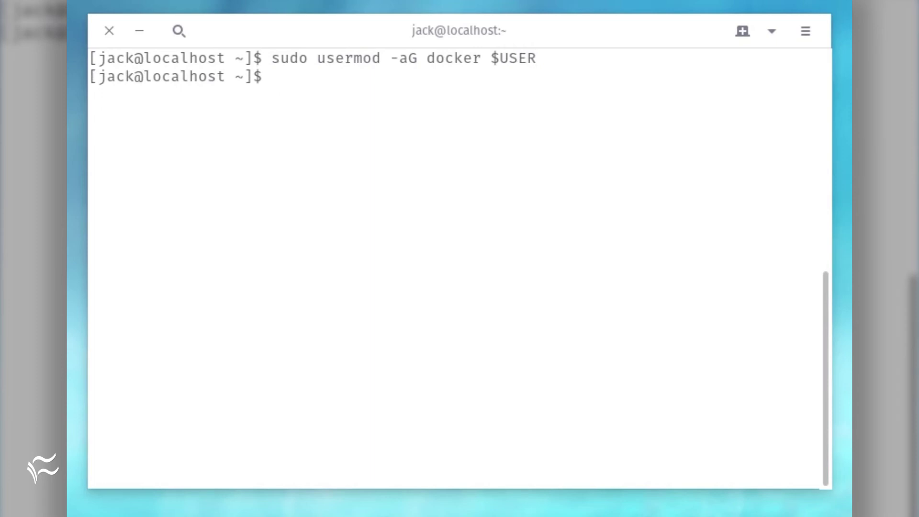